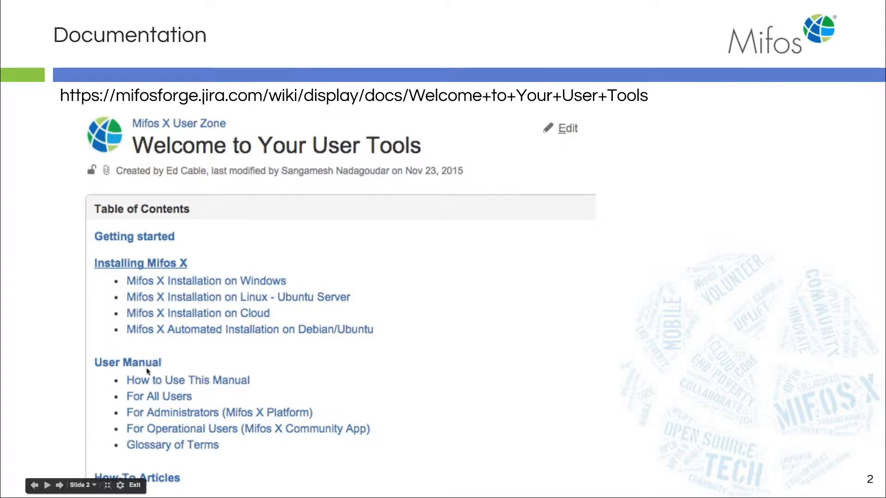
Advance the slideshow past the Manage Funds and Answer Hub slides to slide 5, Funds Management
click(61, 486)
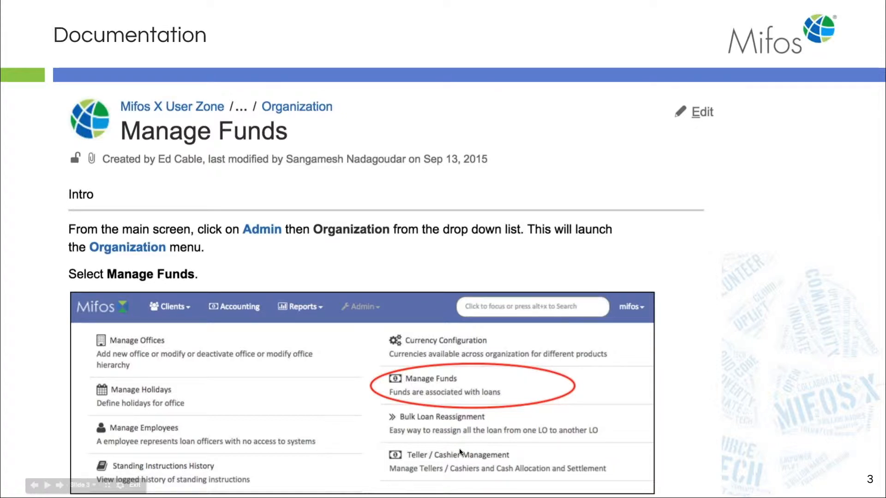
key(Right)
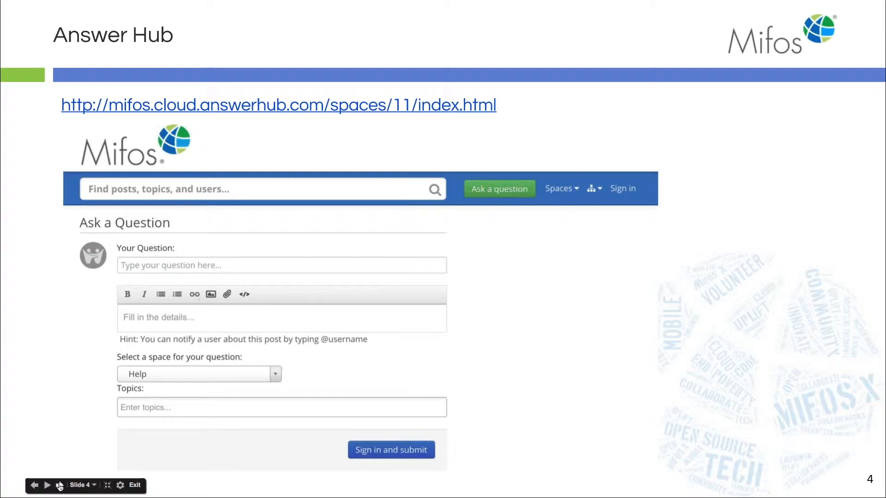
click(59, 485)
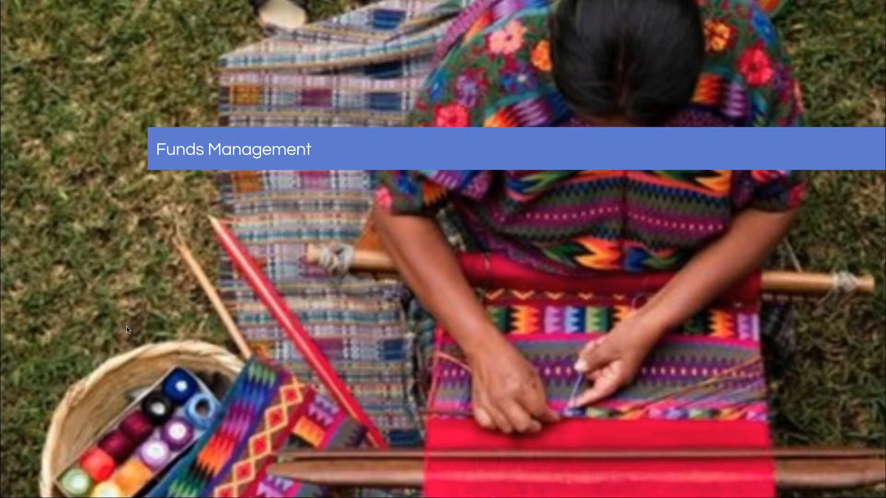
mouse_move(67, 473)
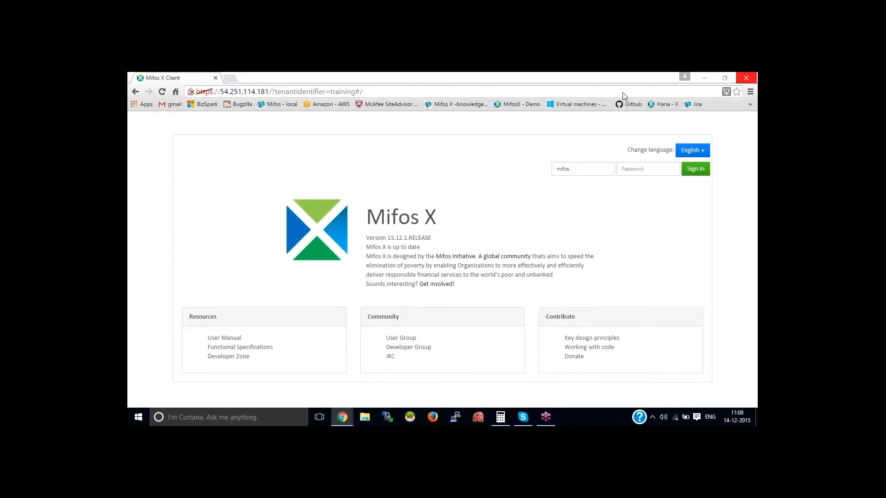
Sign in to Mifos X Community App with the account password
key(Tab)
text(password)
key(Return)
Go to the Organization page under the Admin menu
click(753, 93)
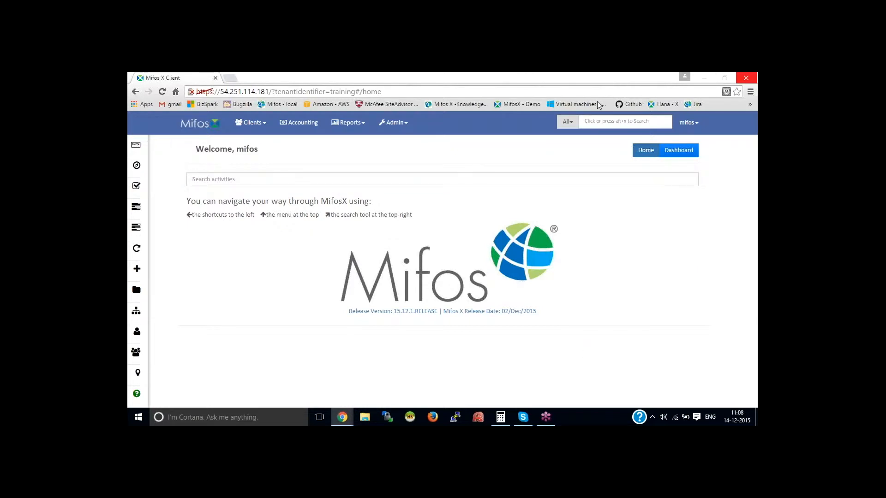
click(394, 123)
click(401, 124)
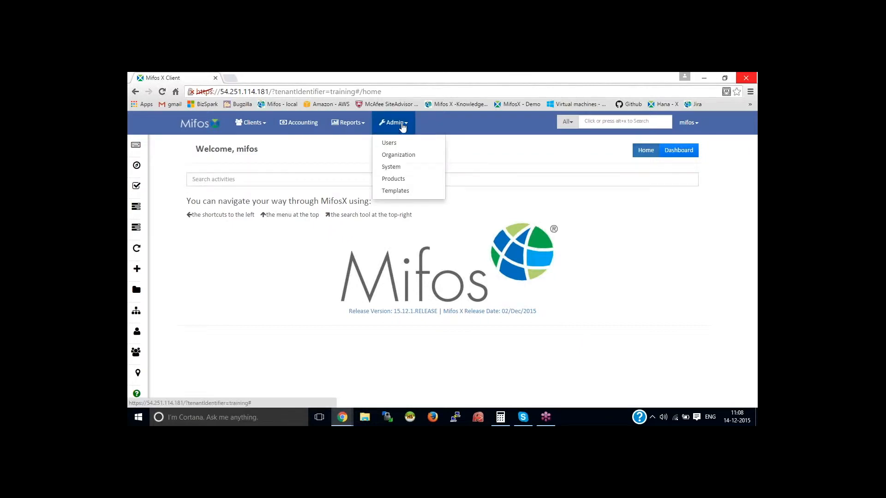
click(405, 156)
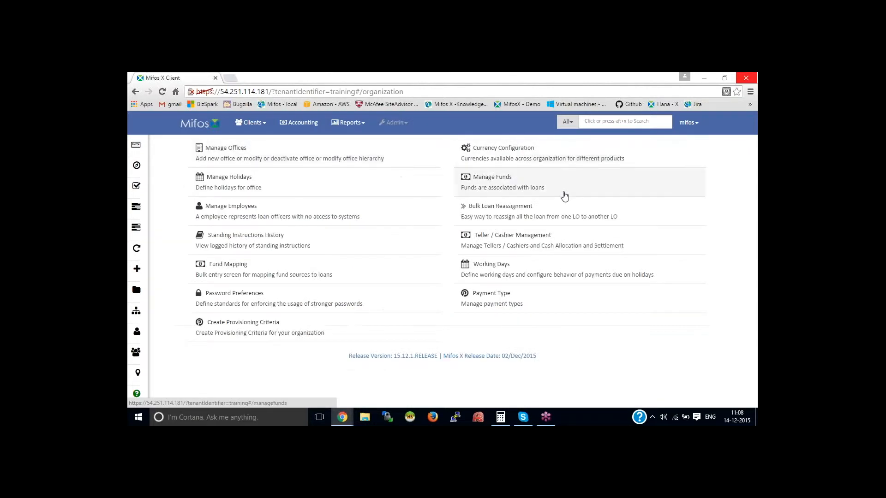
Add 'World bank fund' and 'Welfare fund' as new funds in Manage Funds
click(515, 189)
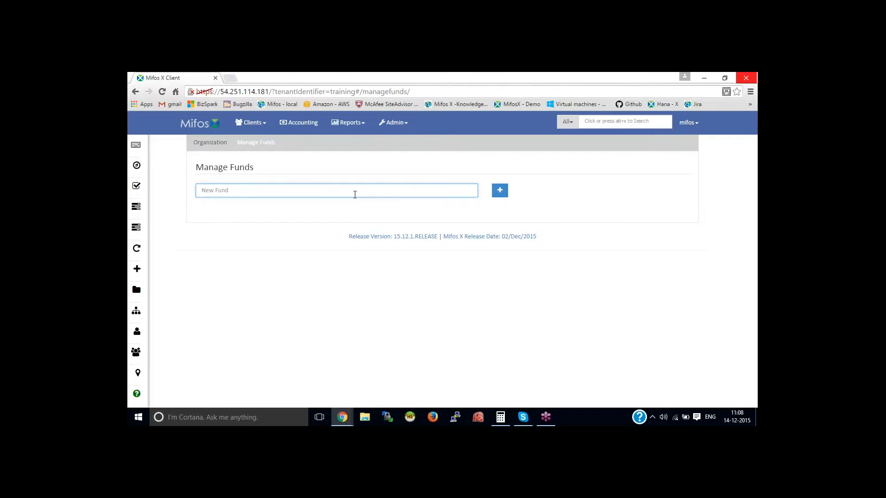
text(World bank fund)
click(499, 190)
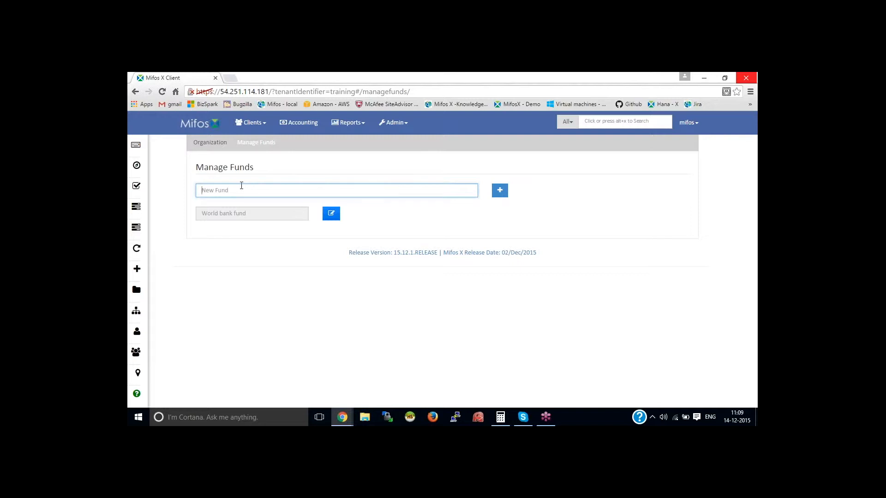
text(Welfare fund)
click(500, 192)
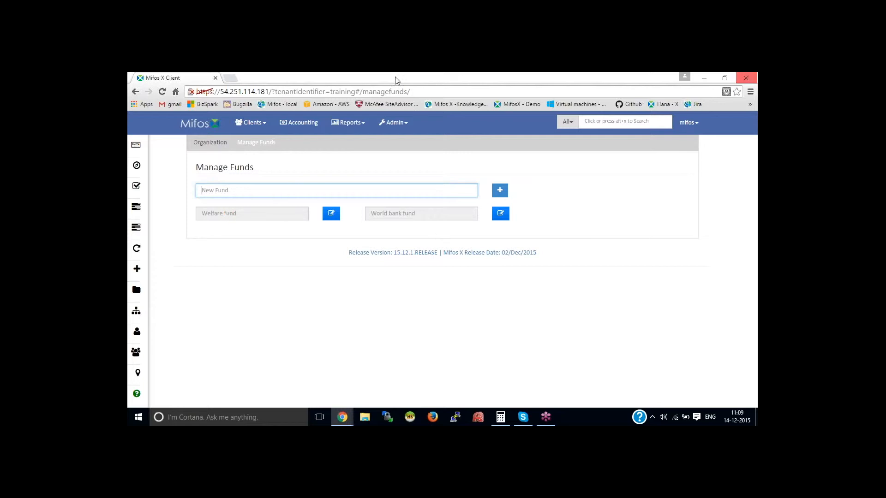
click(394, 122)
Start a new loan product and check that Welfare fund and World bank fund appear as Fund choices
click(399, 179)
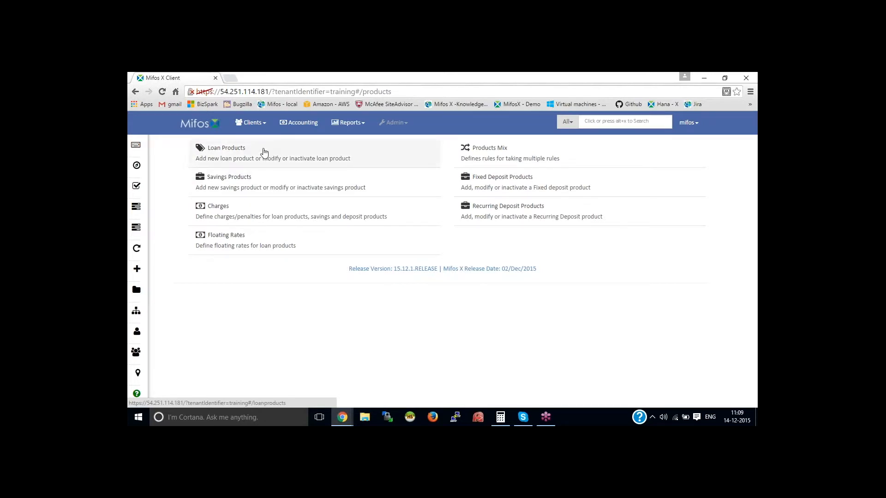
click(265, 152)
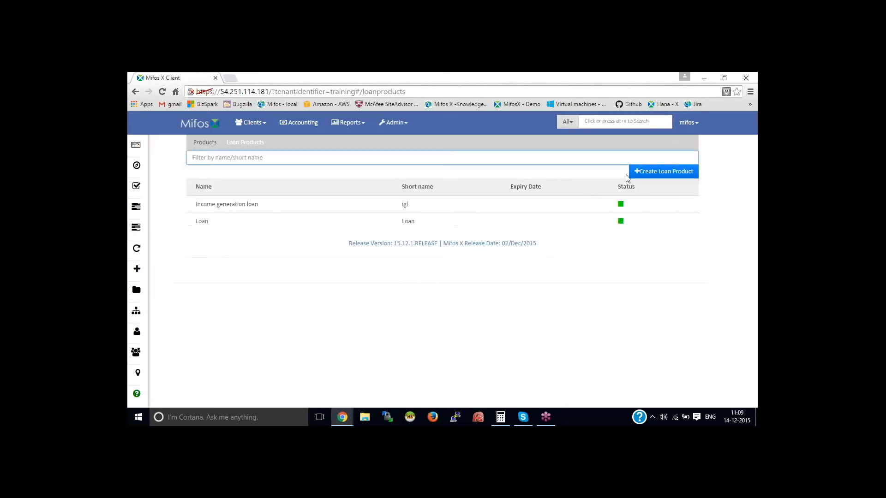
click(665, 172)
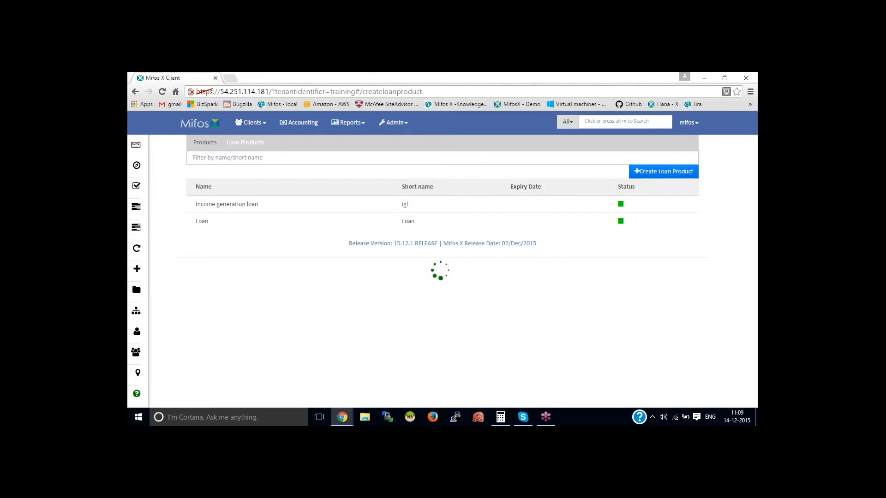
click(564, 229)
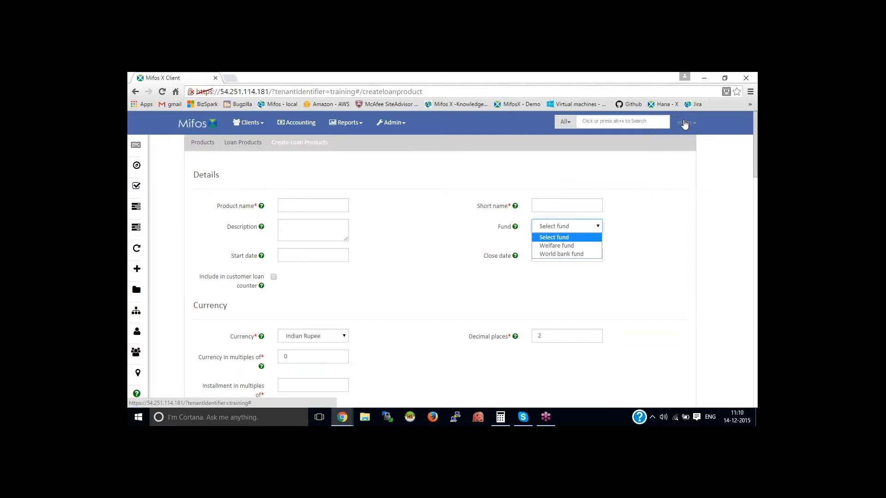
click(749, 93)
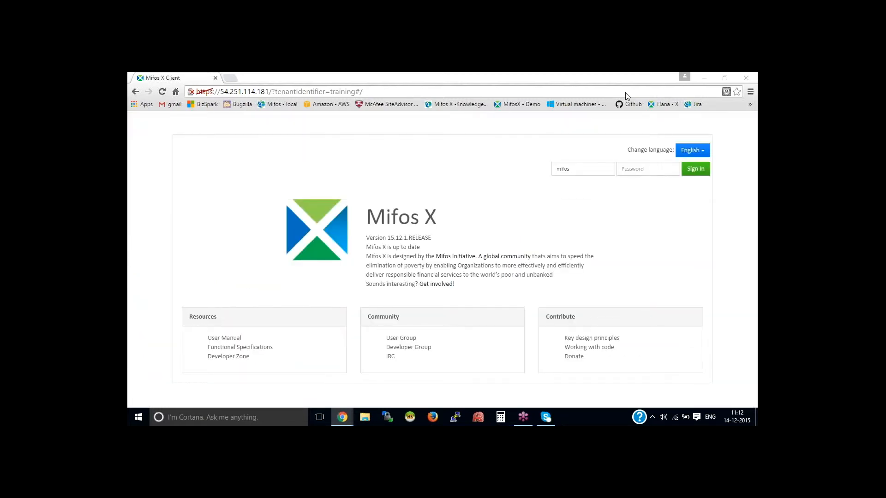
Sign back in to Mifos X Community App with the account password
click(651, 168)
text(password)
key(Return)
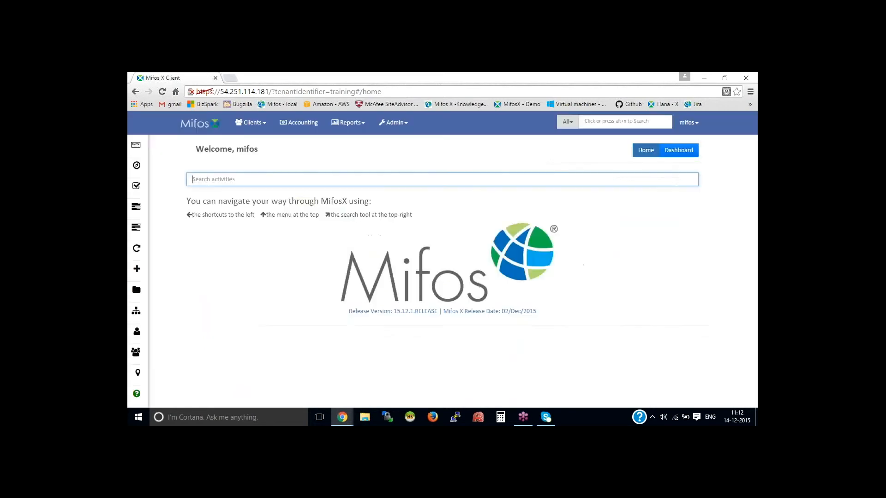
Open Bulk Loan Reassignment from the Organization admin page
click(395, 122)
click(404, 156)
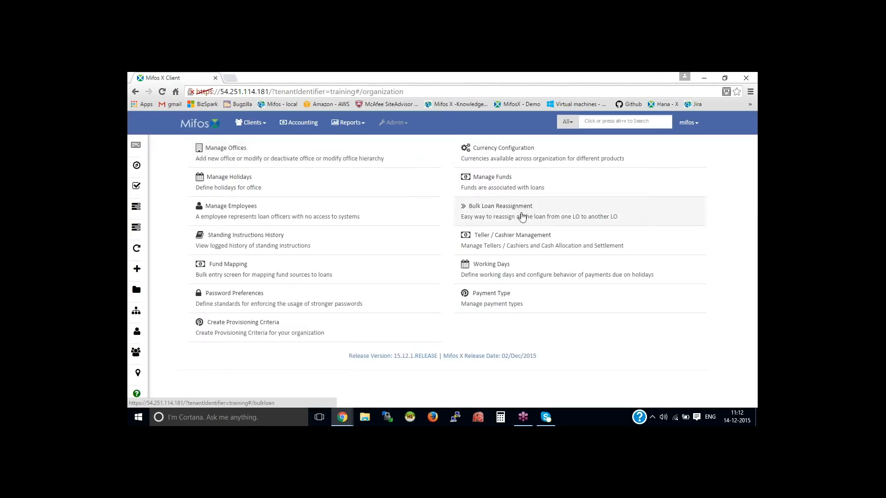
click(515, 218)
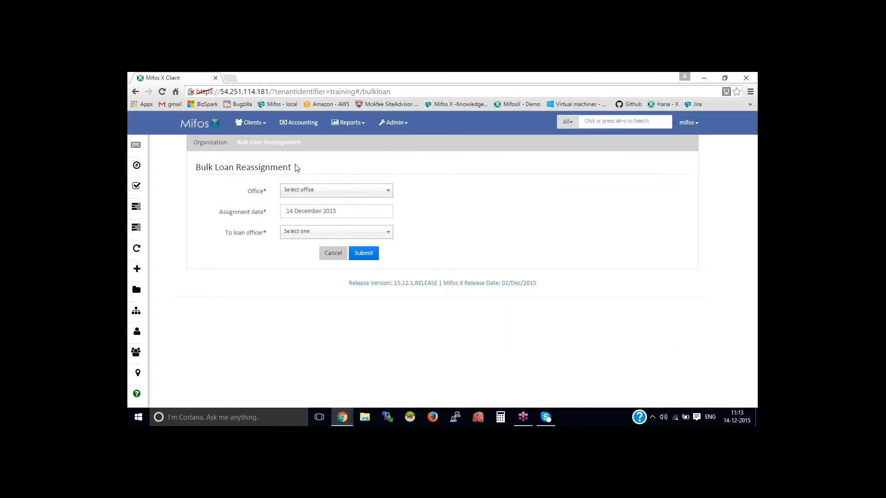
Choose office Branch office - Beach street and set the From and To loan officers
click(329, 193)
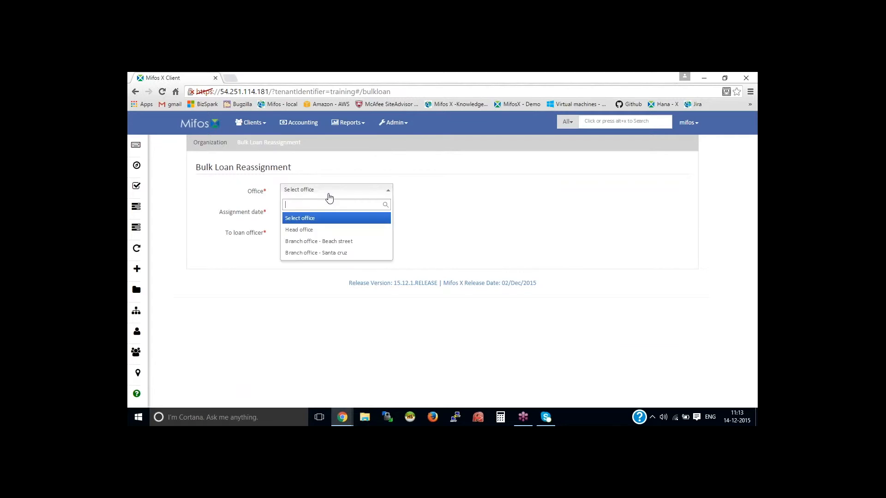
click(320, 243)
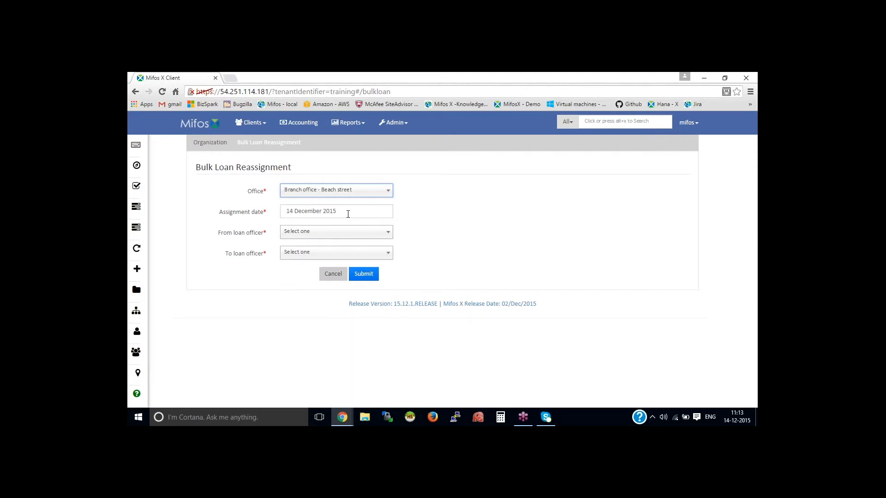
click(346, 232)
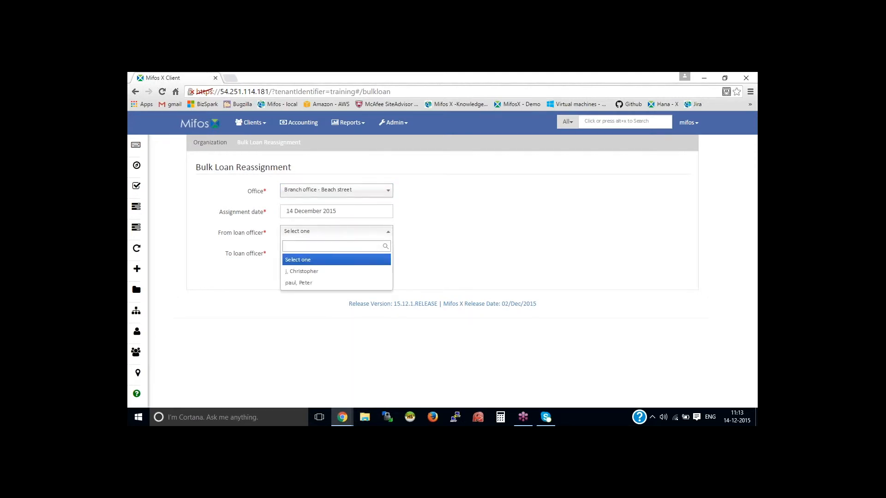
click(321, 287)
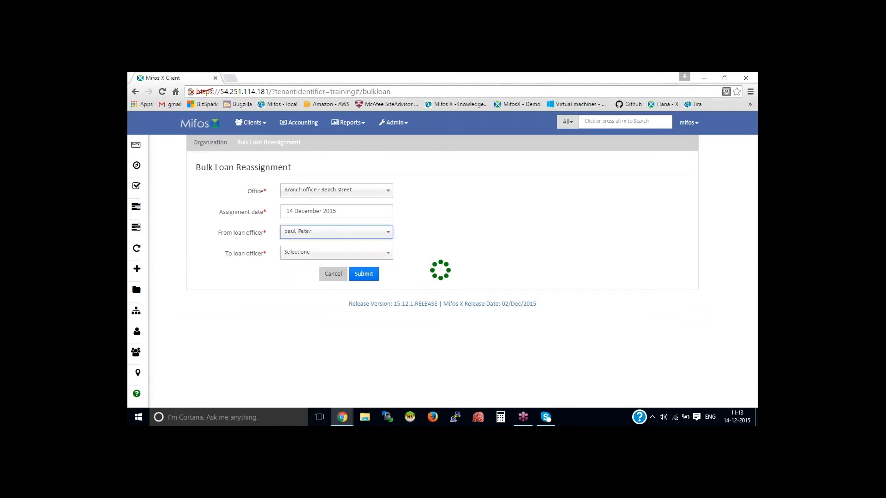
click(326, 256)
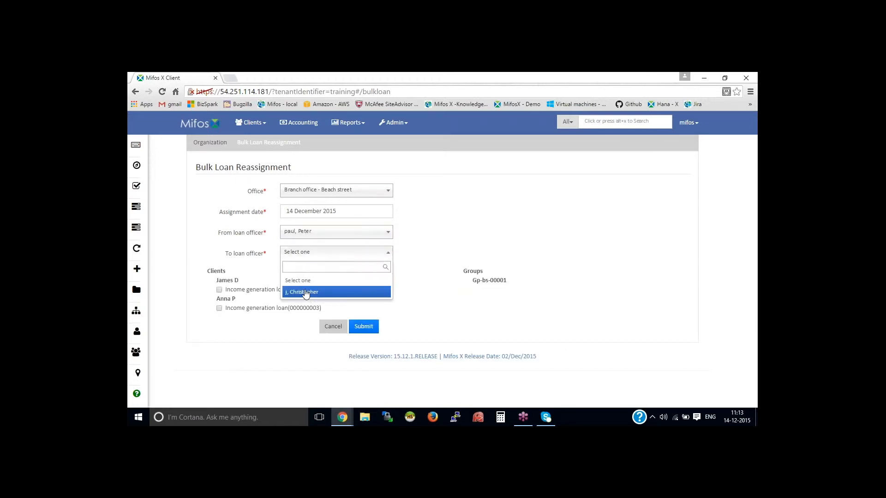
drag(216, 236, 265, 236)
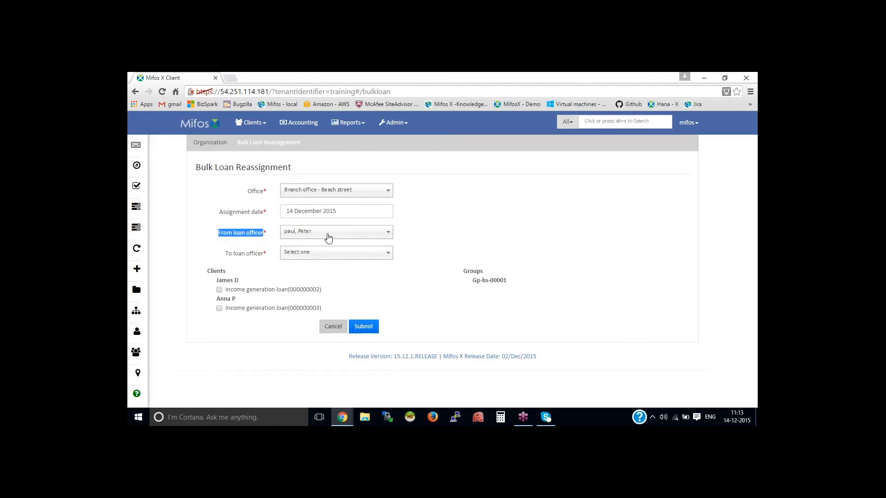
click(337, 253)
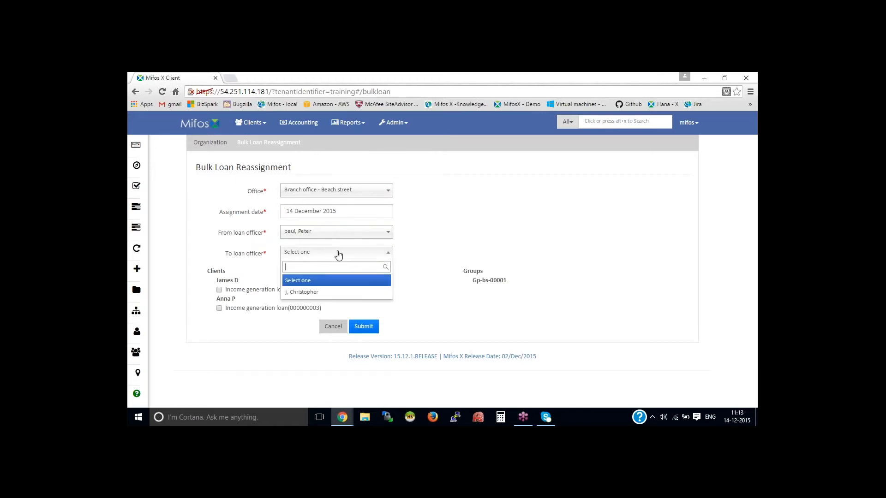
click(333, 292)
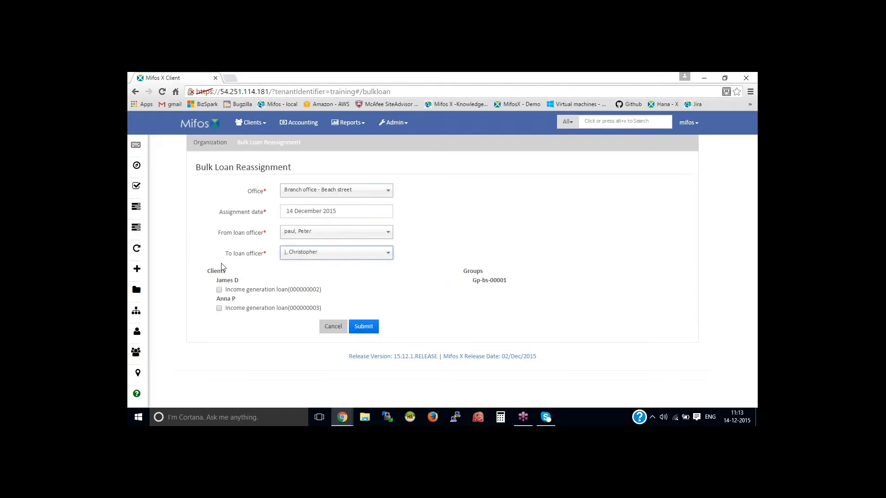
Tick the first client's Income generation loan and submit the reassignment
click(219, 290)
drag(217, 281, 240, 284)
click(319, 286)
click(364, 328)
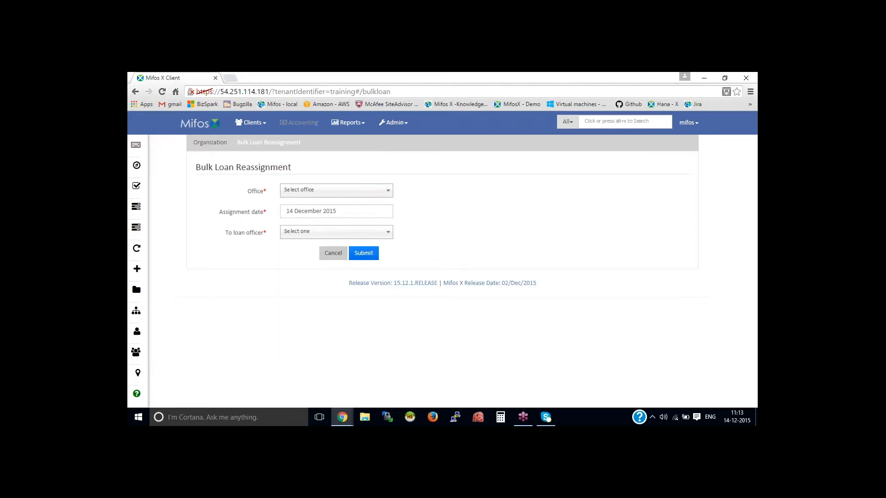
click(252, 130)
Open the record of the client whose loan was reassigned from the Clients list
click(332, 139)
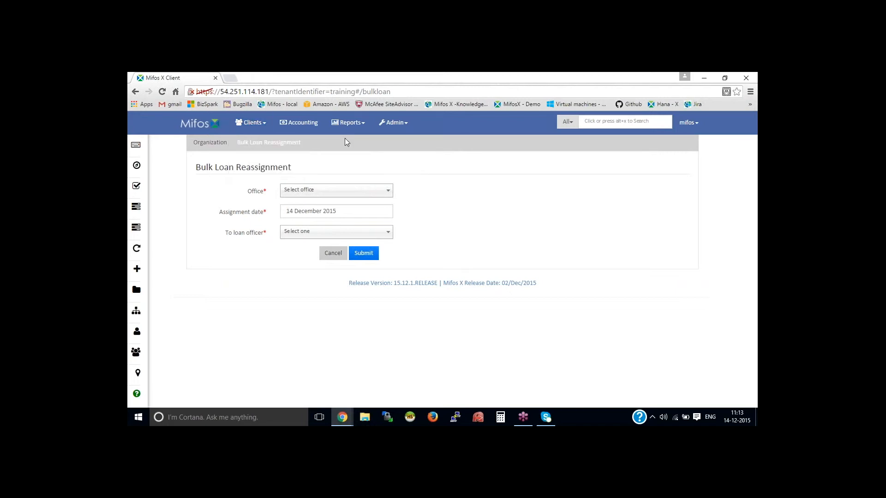
click(255, 128)
click(262, 143)
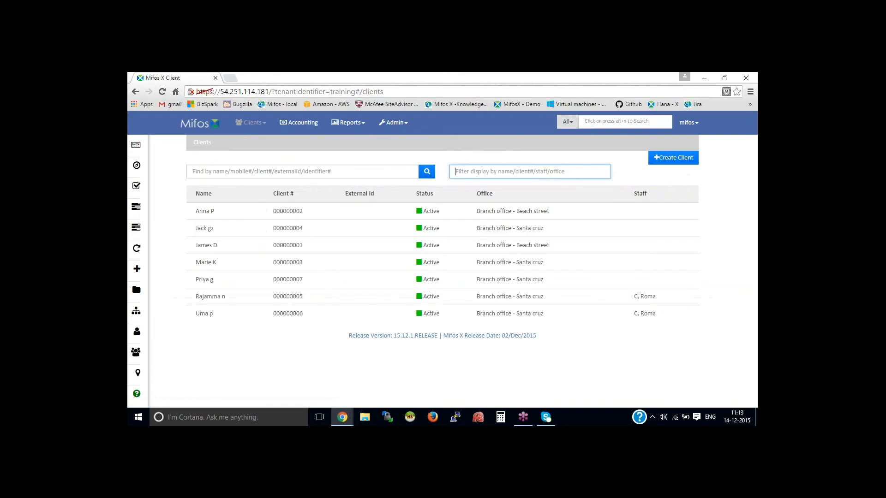
click(233, 247)
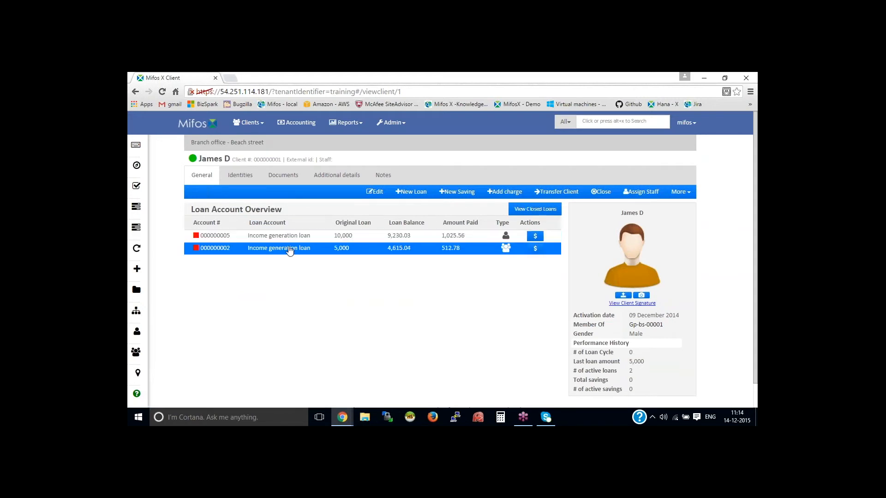
Open the reassigned Income generation loan and confirm its Loan Officer is the new officer
click(343, 244)
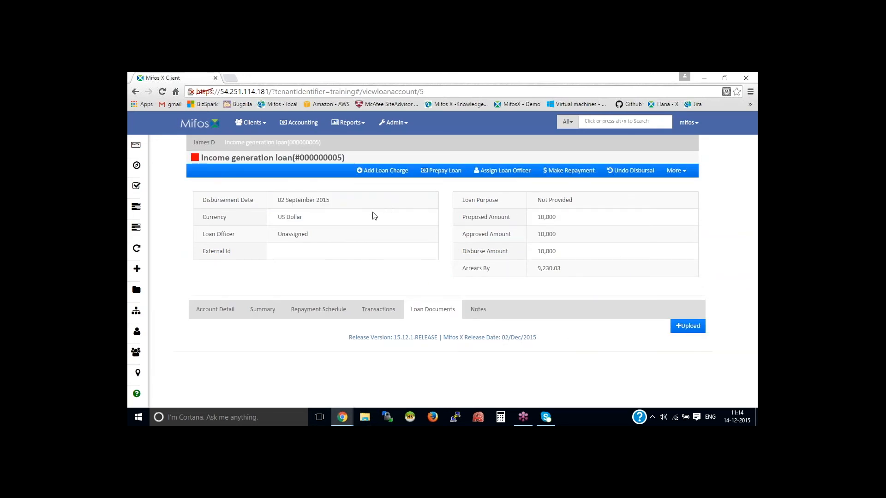
key(alt+Left)
click(296, 249)
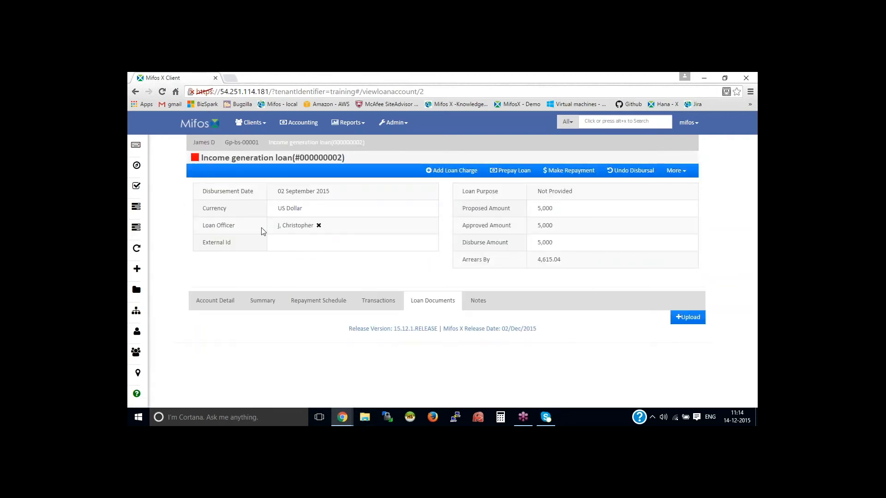
drag(278, 225, 313, 228)
click(538, 260)
click(694, 126)
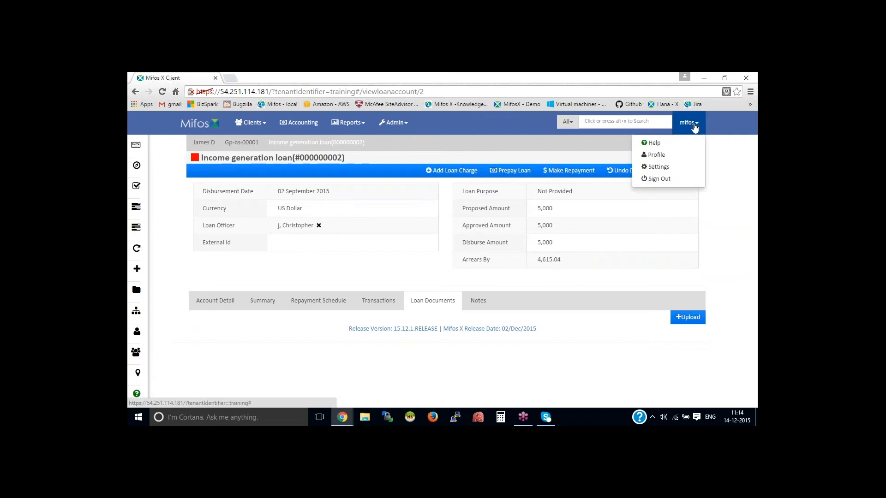